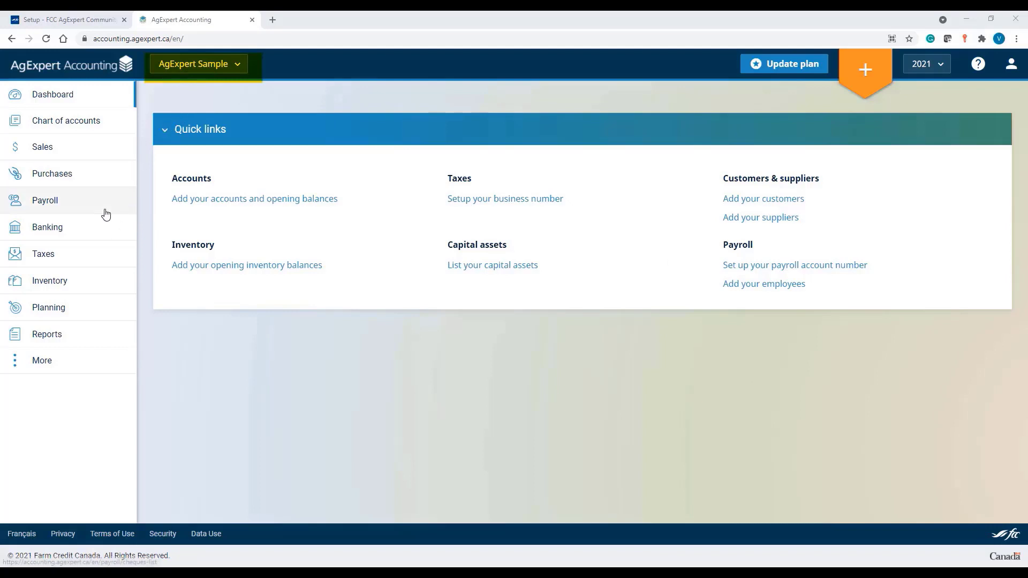
- From More, open the Sharing page and start a new Share access invitation
left_click(39, 363)
left_click(58, 442)
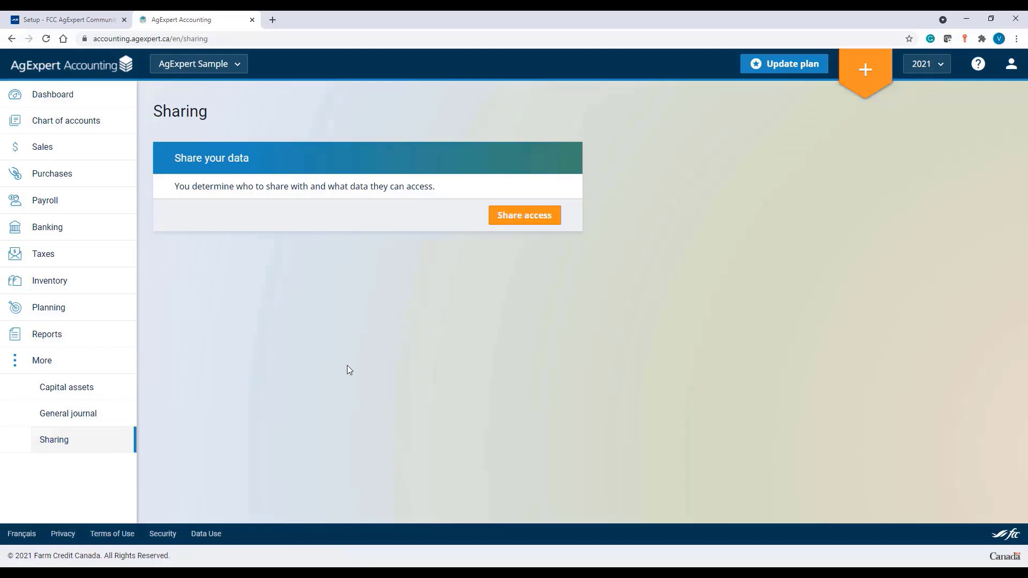
left_click(528, 222)
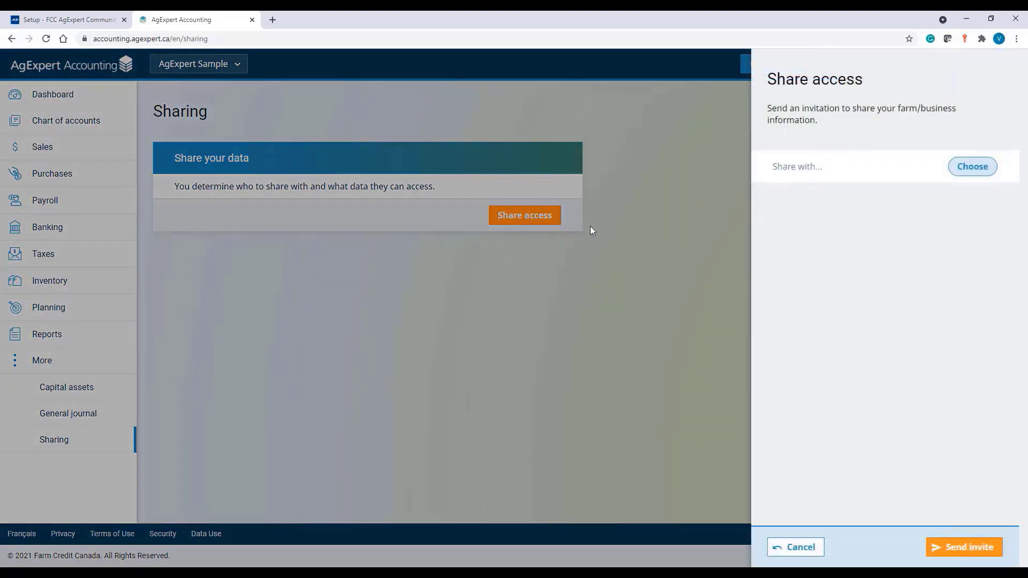
- Choose Ag Machinery Ltd. from the Share with contact list
left_click(965, 169)
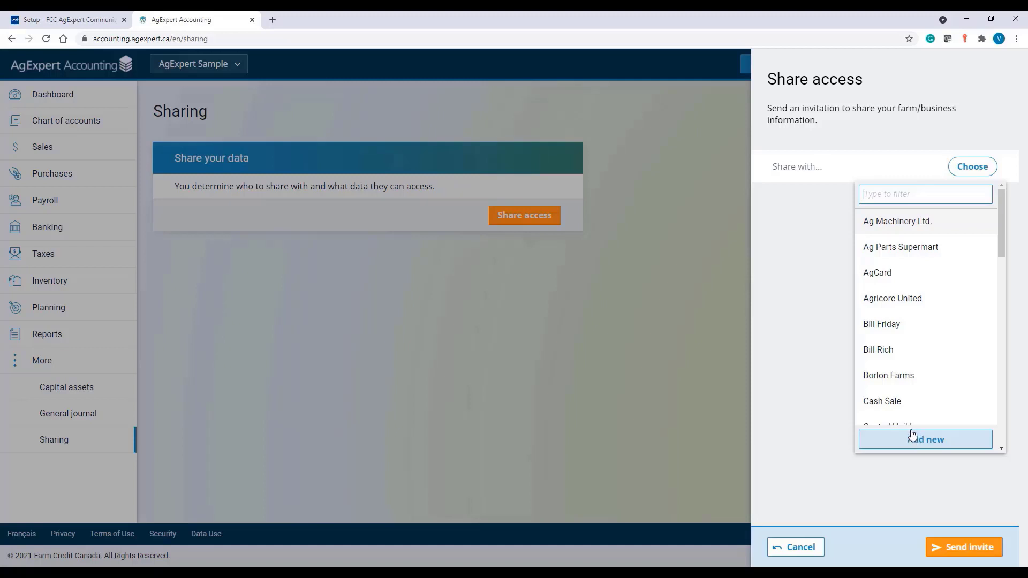
left_click(892, 221)
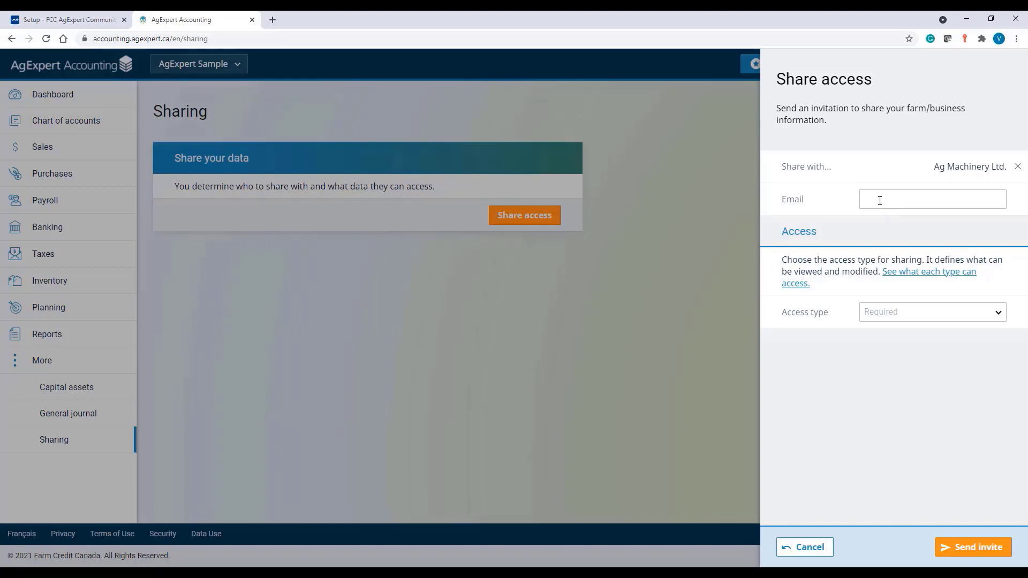
left_click(880, 201)
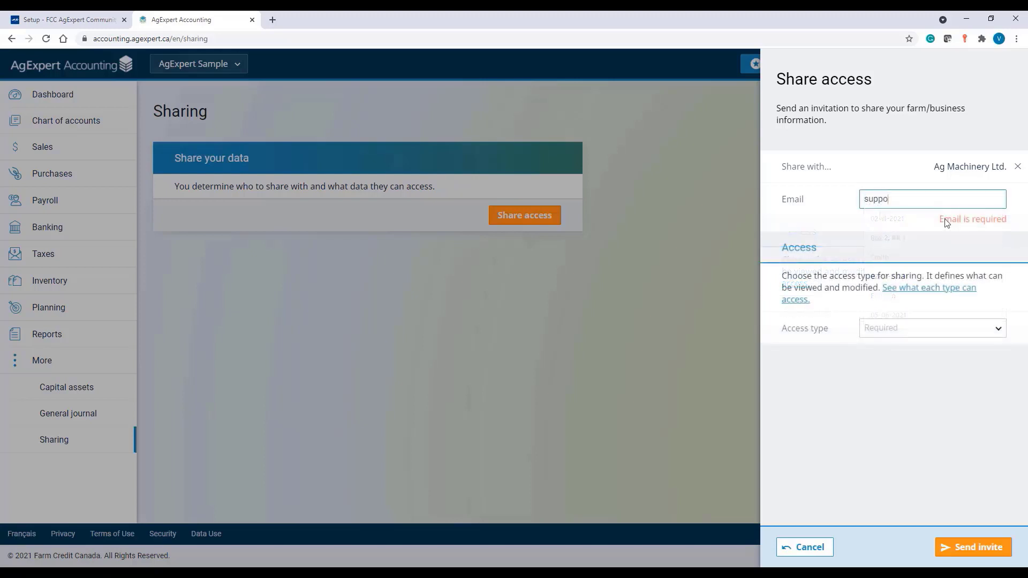
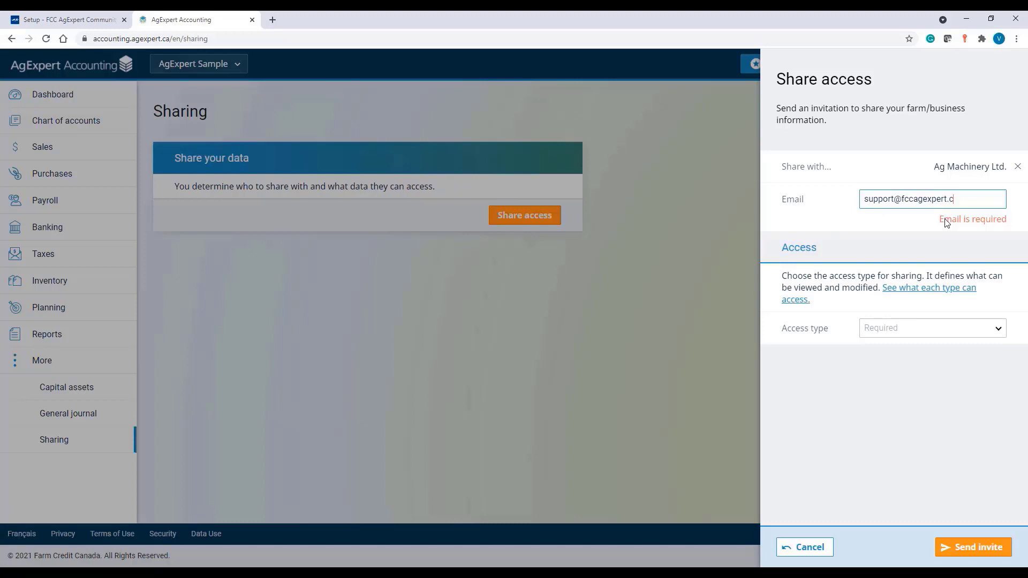
key("Tab")
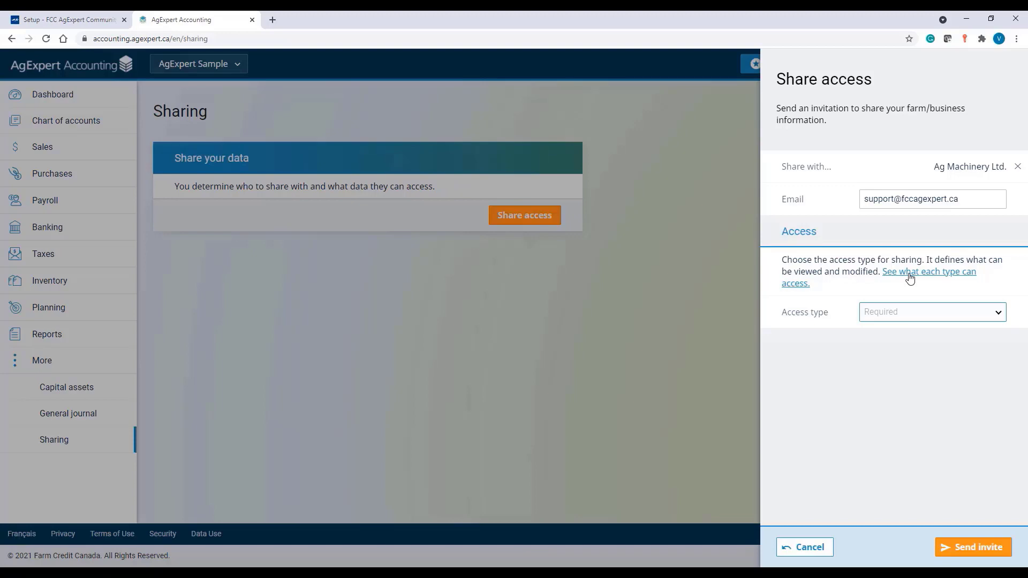
- Review the access type explanations, then select Accounting administrator as the access type
left_click(910, 274)
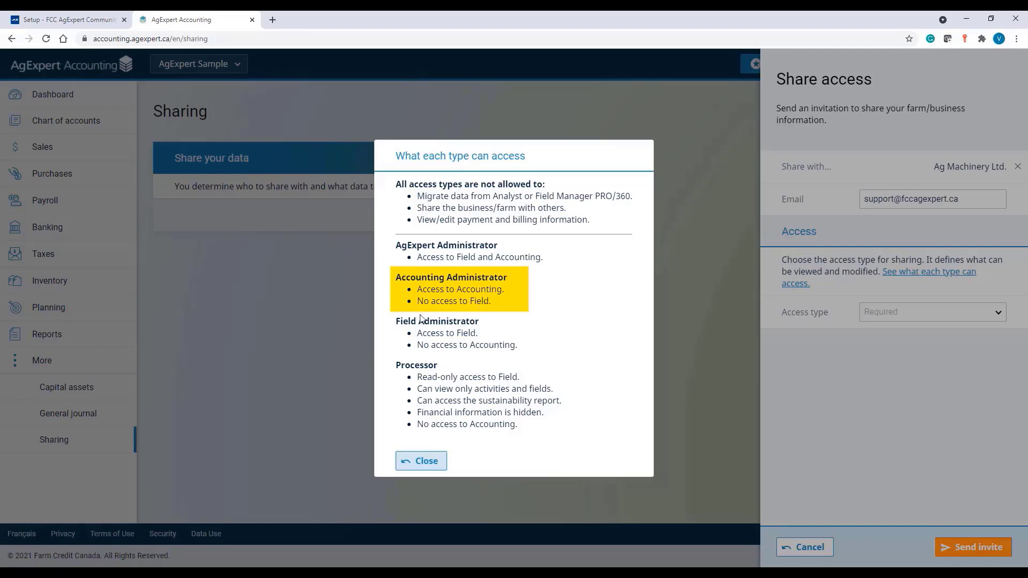
left_click(423, 460)
left_click(985, 316)
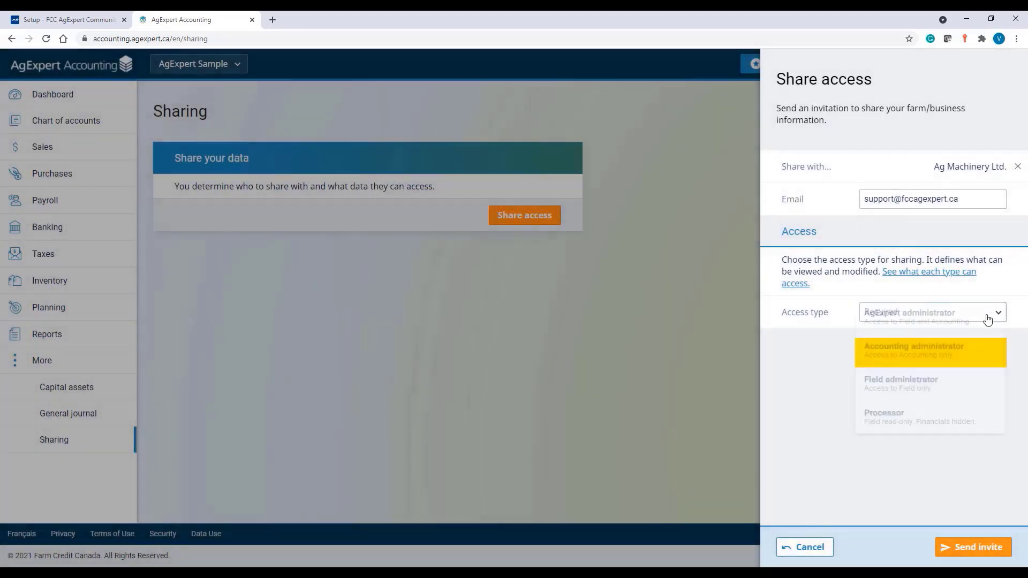
left_click(935, 358)
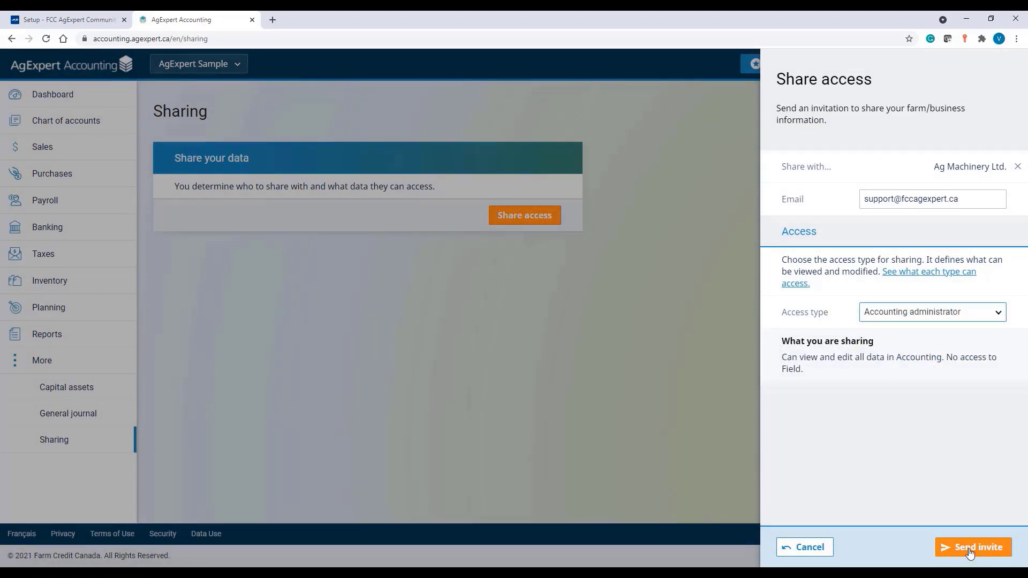
- Send the invite and open the Ag Machinery Ltd. tile's sharing details
left_click(970, 554)
left_click(971, 554)
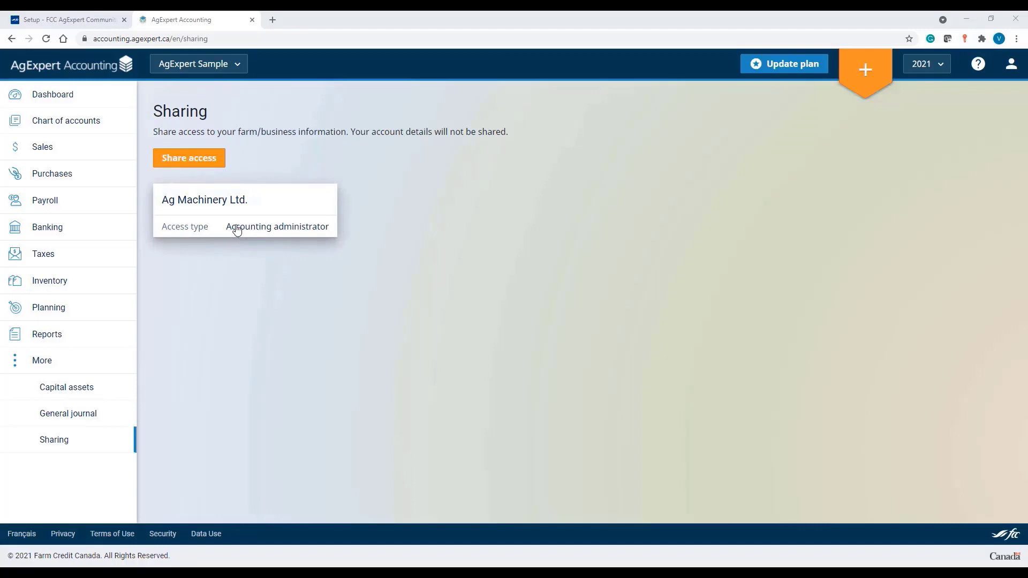
left_click(237, 231)
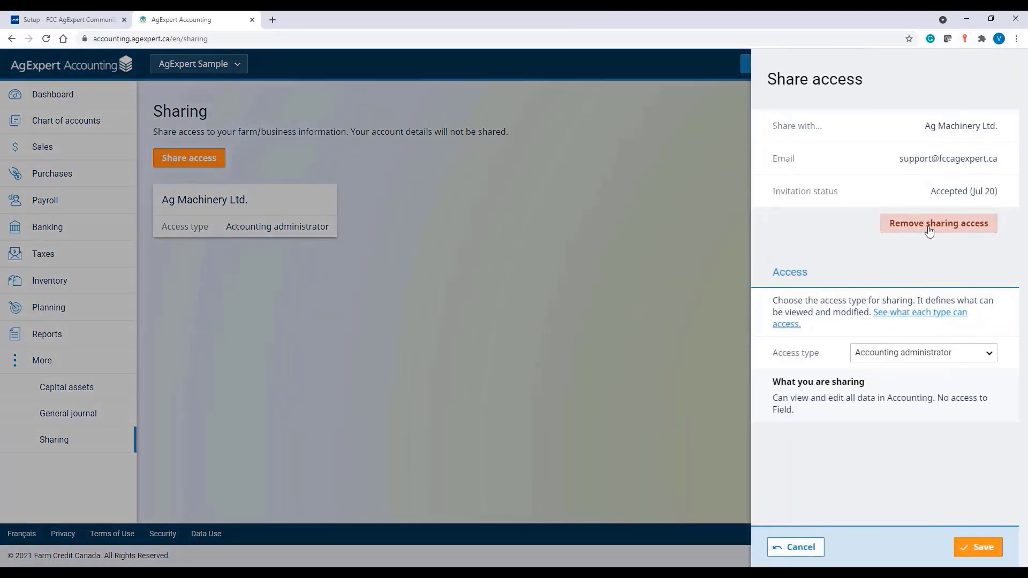